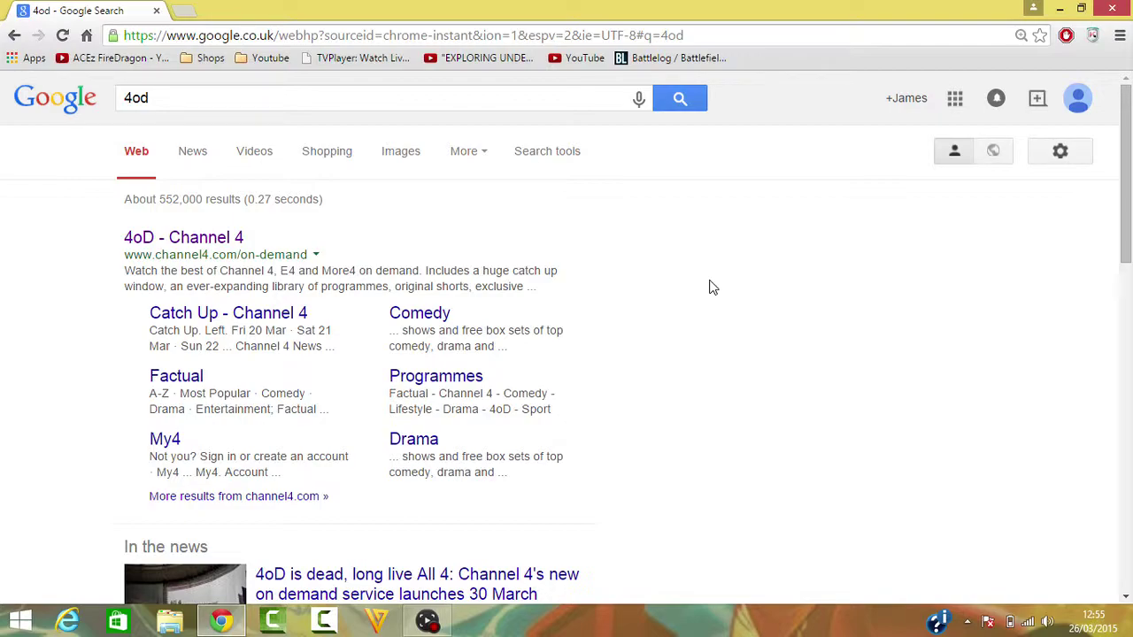
Check the AdBlock extension menu, then open a new blank tab beside the 4od results.
{"action": "left_click", "coordinate": [1067, 36]}
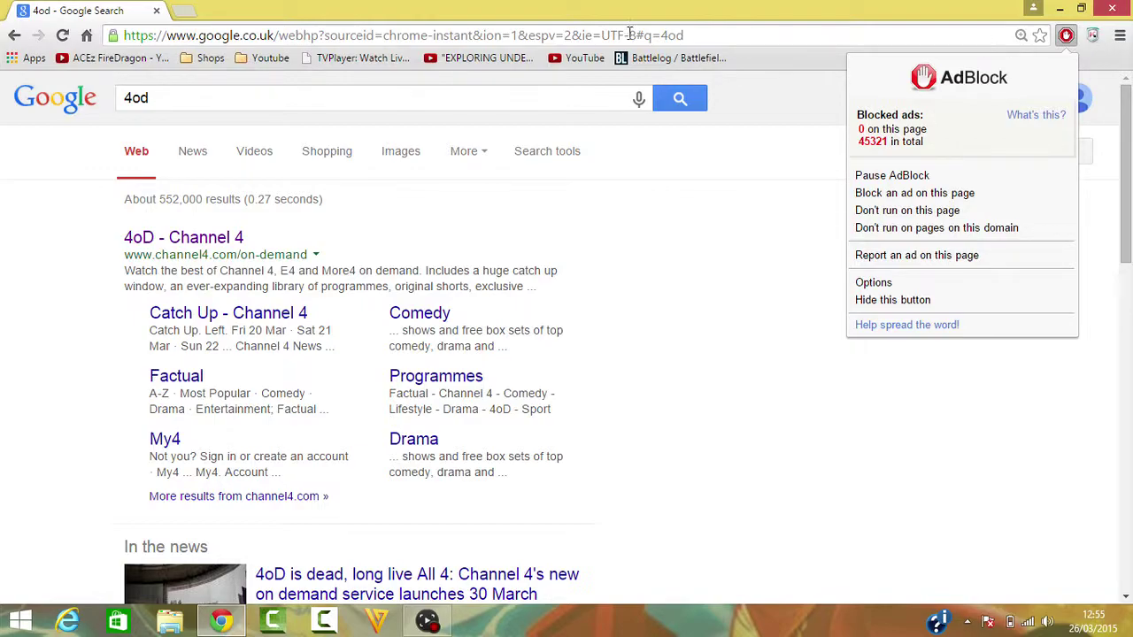
{"action": "left_click", "coordinate": [186, 11]}
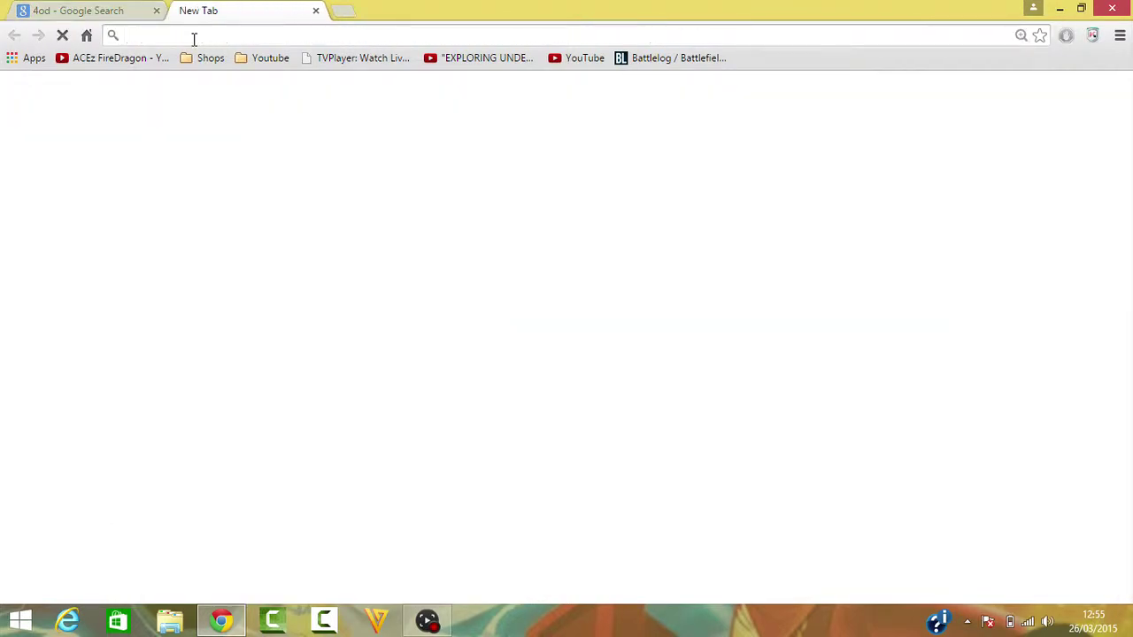
Search Google for 'google store' and open the Chrome Web Store result.
{"action": "type", "text": "goog"}
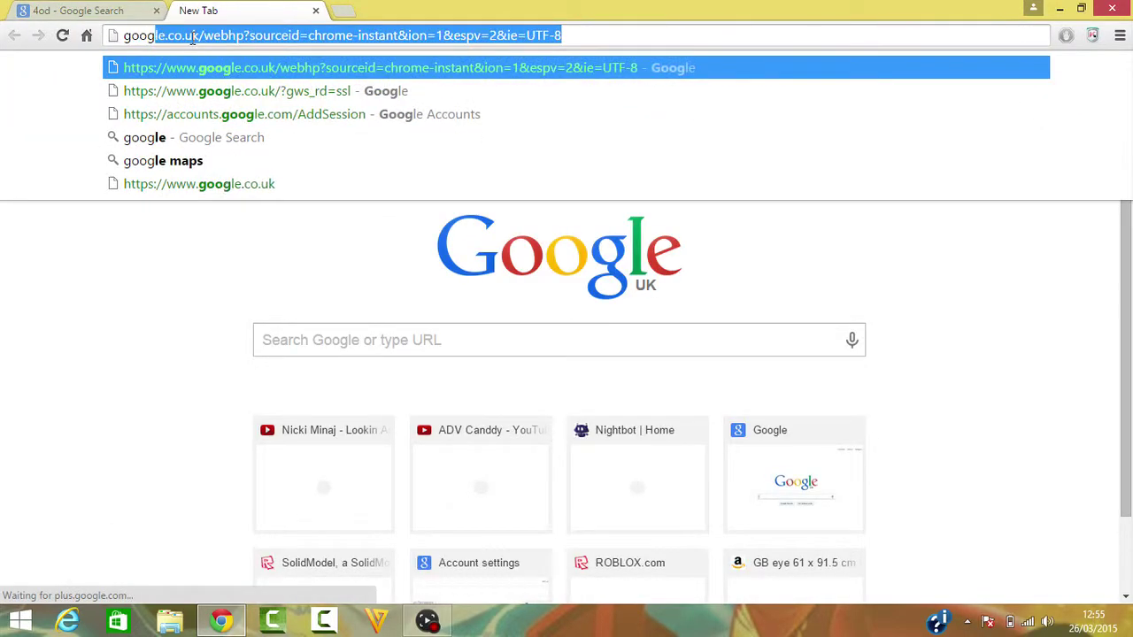
{"action": "type", "text": "le"}
{"action": "key", "text": "BackSpace"}
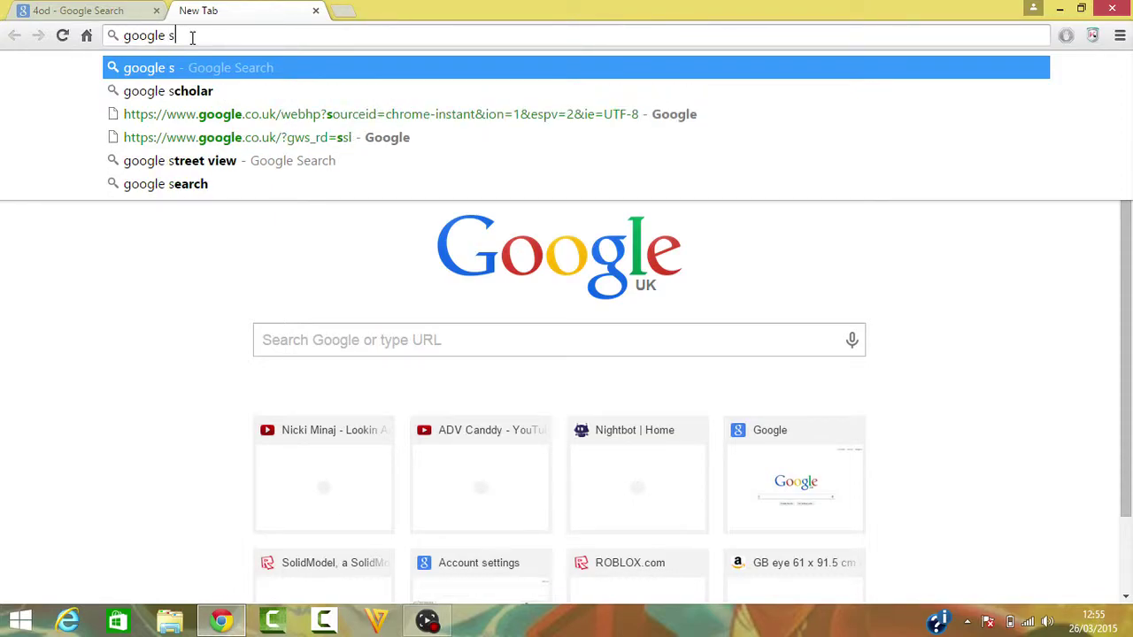
{"action": "type", "text": "tore"}
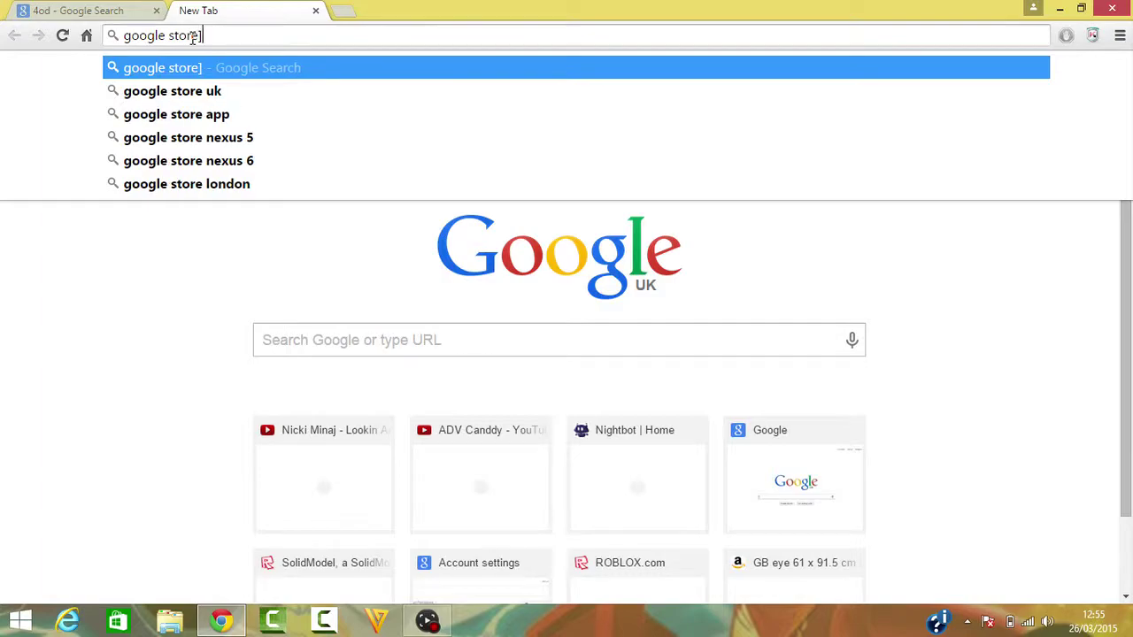
{"action": "key", "text": "Return"}
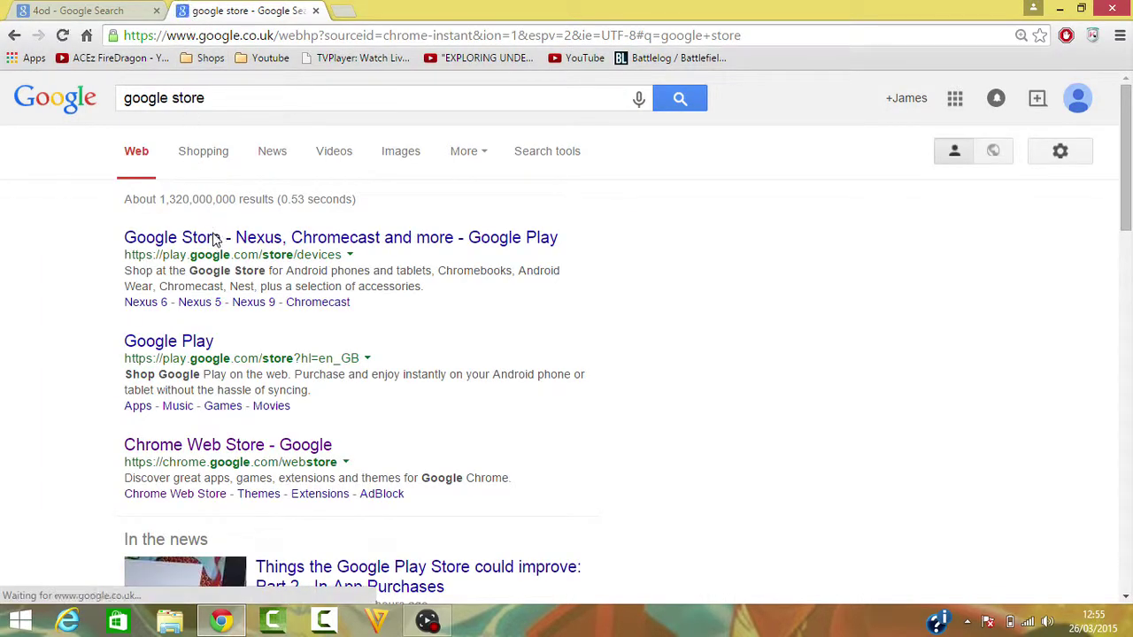
{"action": "left_click", "coordinate": [225, 453]}
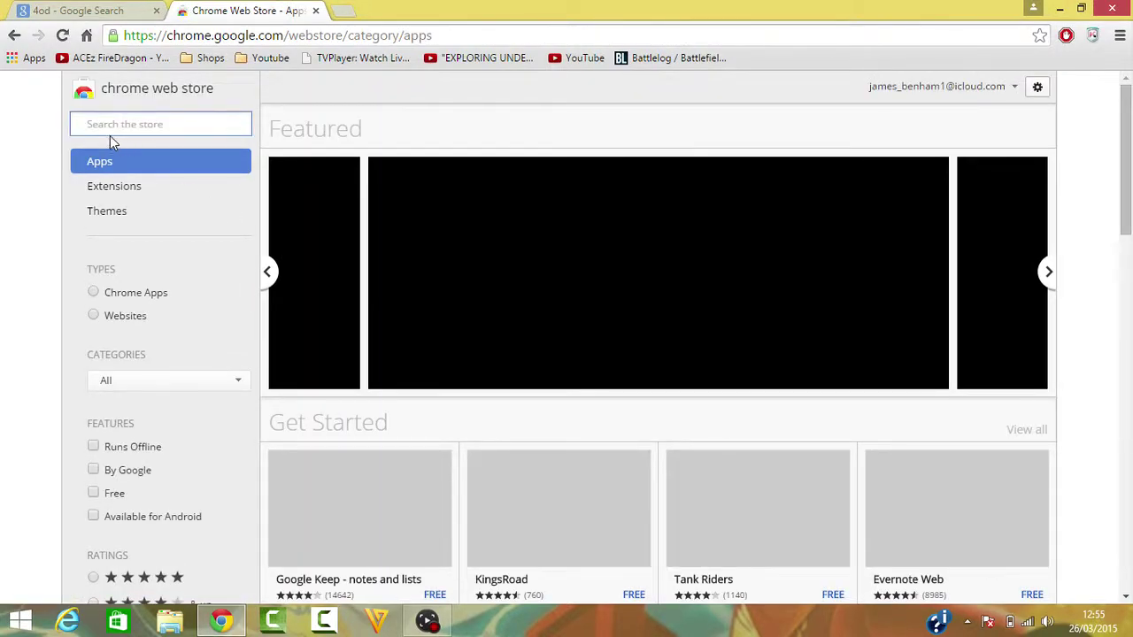
Search the Chrome Web Store for 'adblock', confirm AdBlock is already added, and close the store tab.
{"action": "type", "text": "a"}
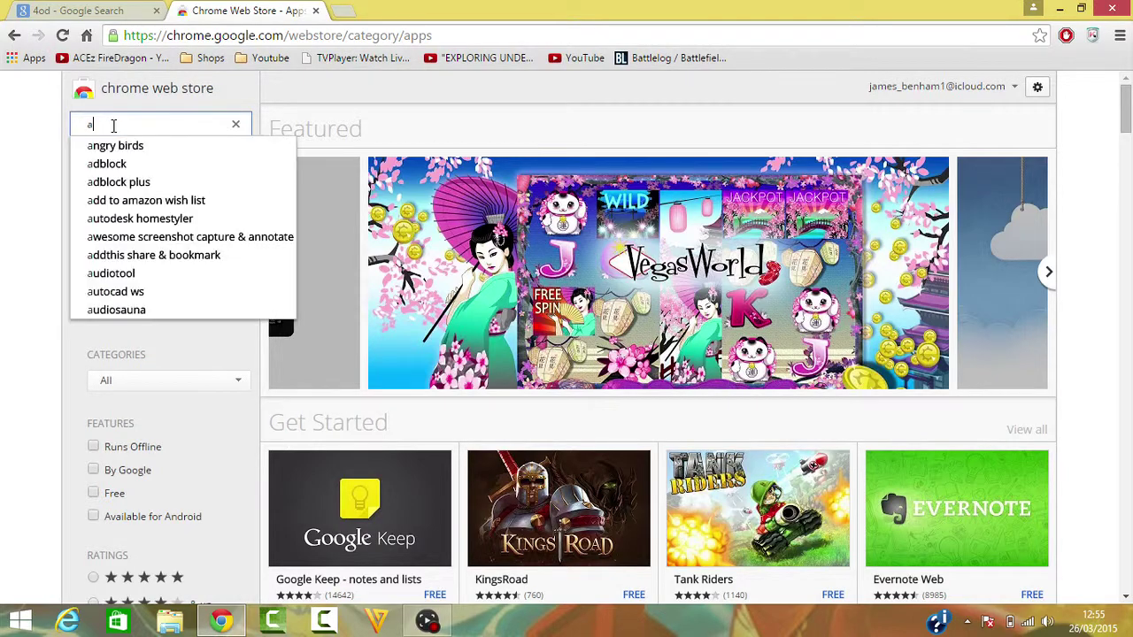
{"action": "type", "text": "dblo"}
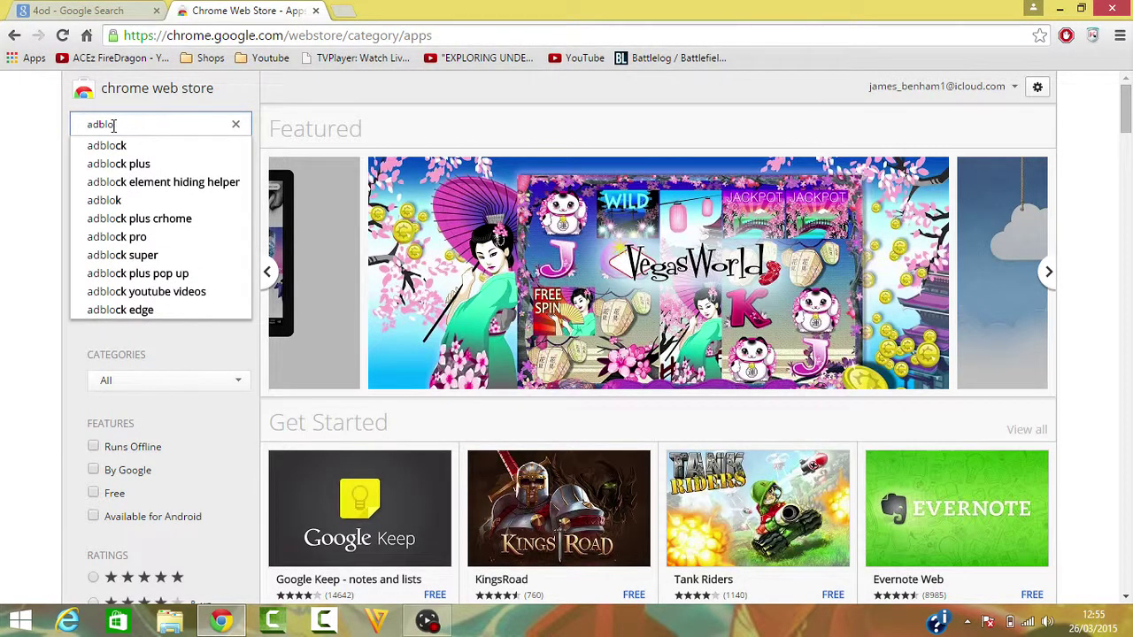
{"action": "left_click", "coordinate": [116, 148]}
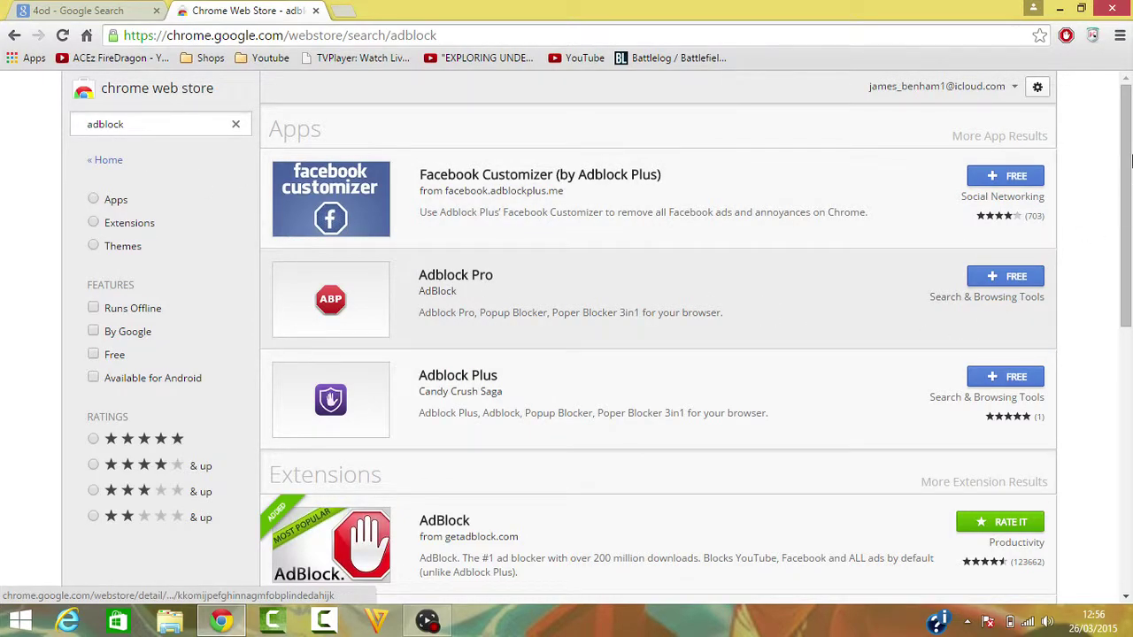
{"action": "left_click_drag", "start_coordinate": [1130, 157], "coordinate": [1130, 195]}
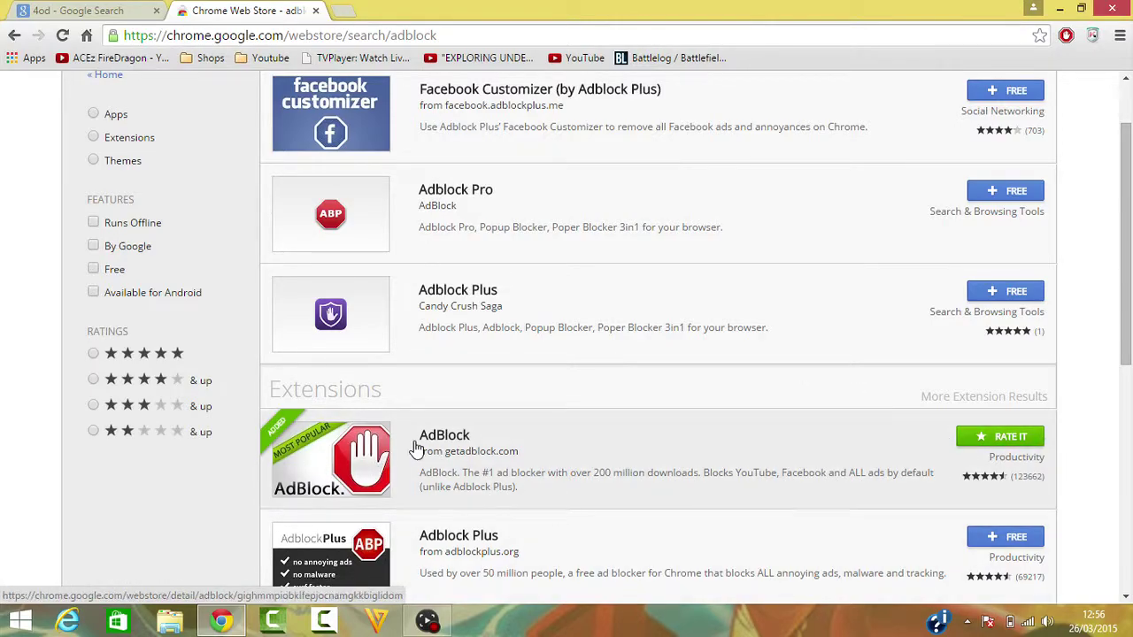
{"action": "left_click", "coordinate": [316, 11]}
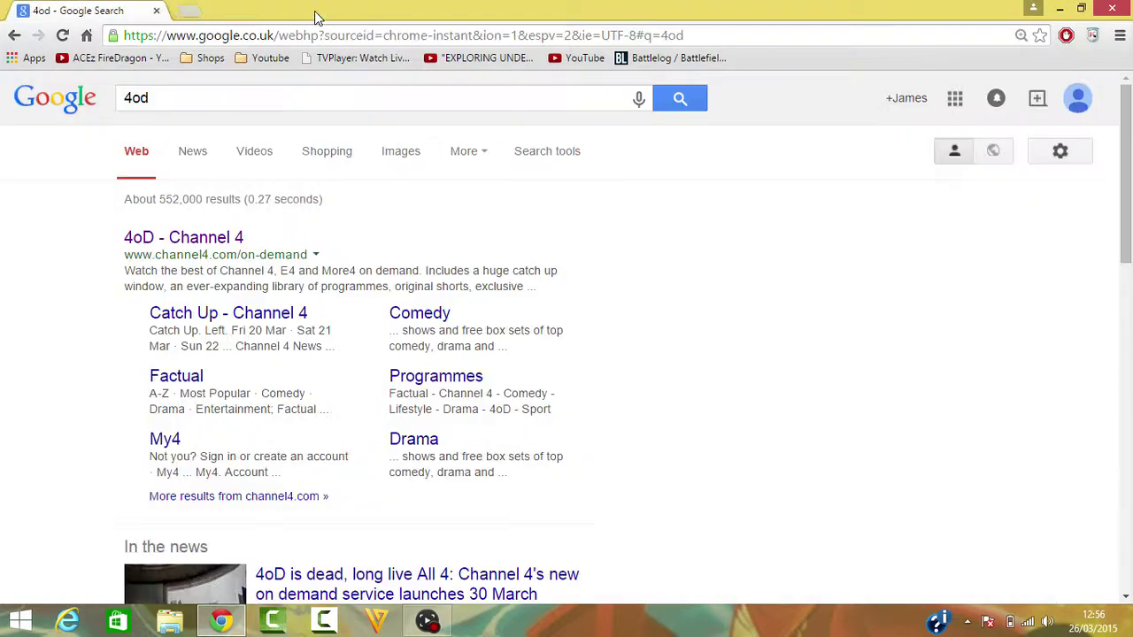
Open the '4oD - Channel 4' result and go to the Countdown programme page.
{"action": "left_click", "coordinate": [203, 246]}
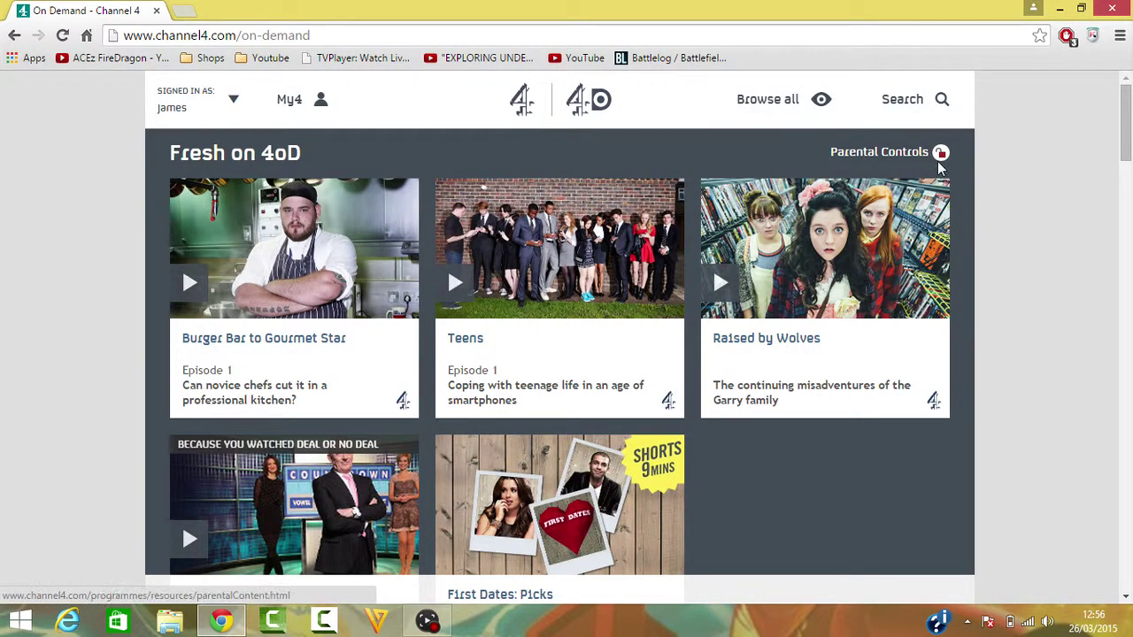
{"action": "scroll", "coordinate": [1129, 131], "scroll_direction": "down", "scroll_amount": 2}
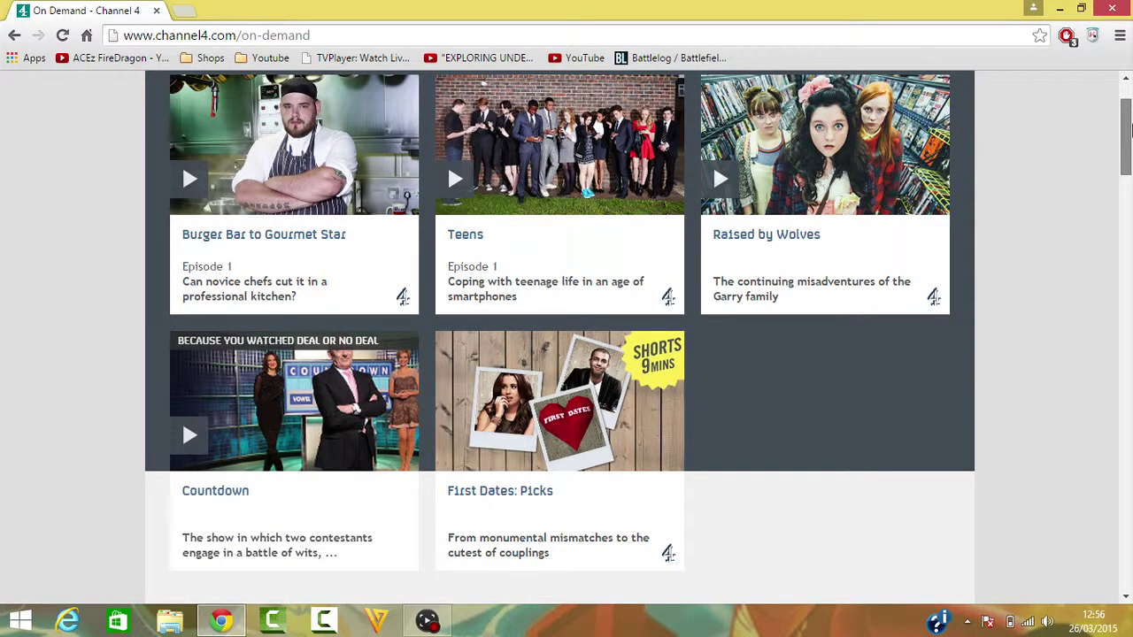
{"action": "left_click", "coordinate": [389, 409]}
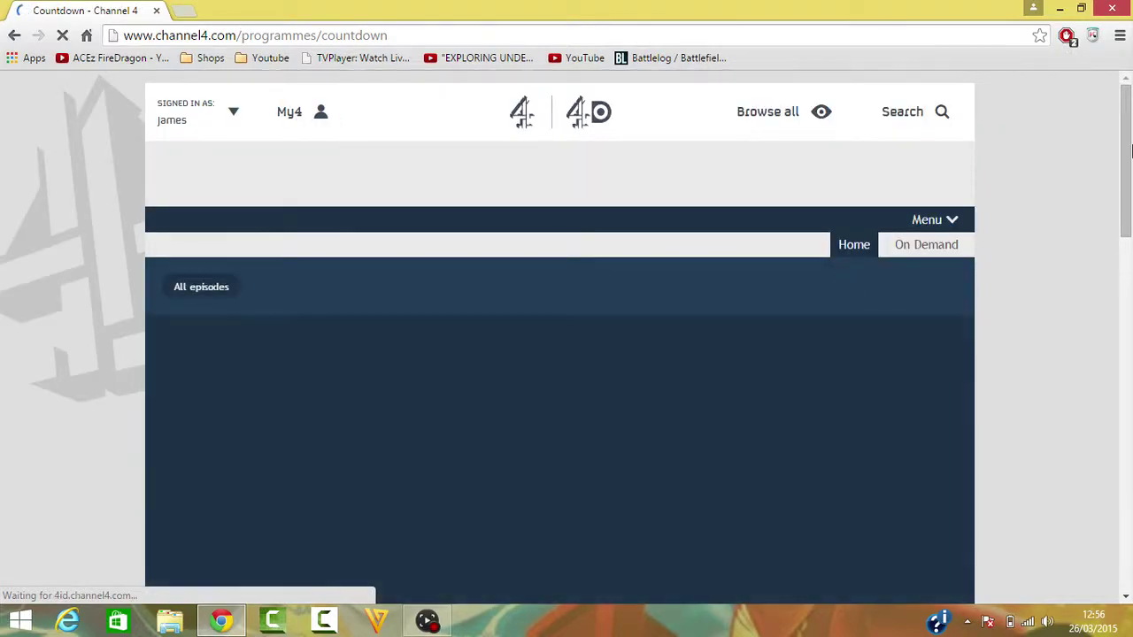
Play the latest Countdown episode (Wed 25 Mar) and bring up AdBlock's menu at the alert.
{"action": "left_click_drag", "start_coordinate": [1130, 152], "coordinate": [1130, 202]}
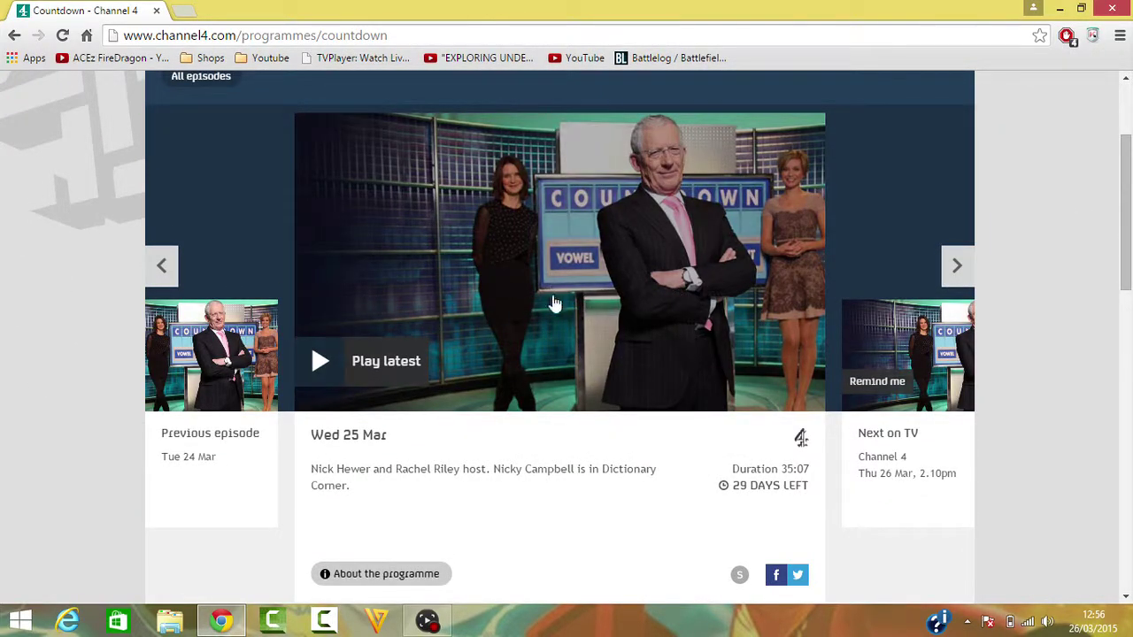
{"action": "left_click", "coordinate": [494, 324]}
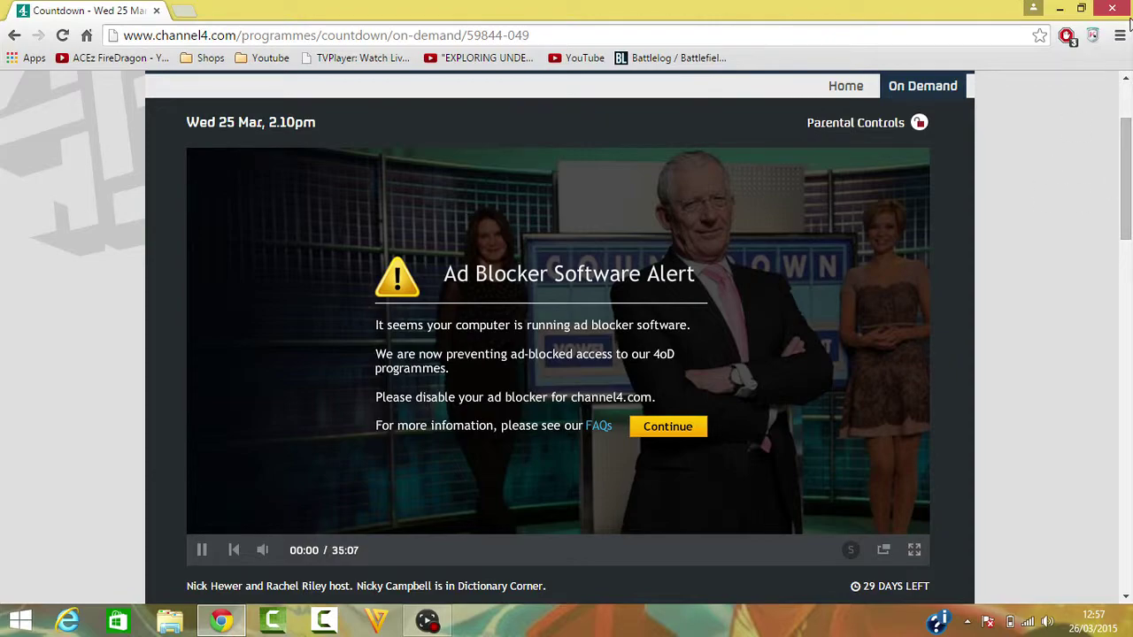
{"action": "left_click", "coordinate": [1068, 37]}
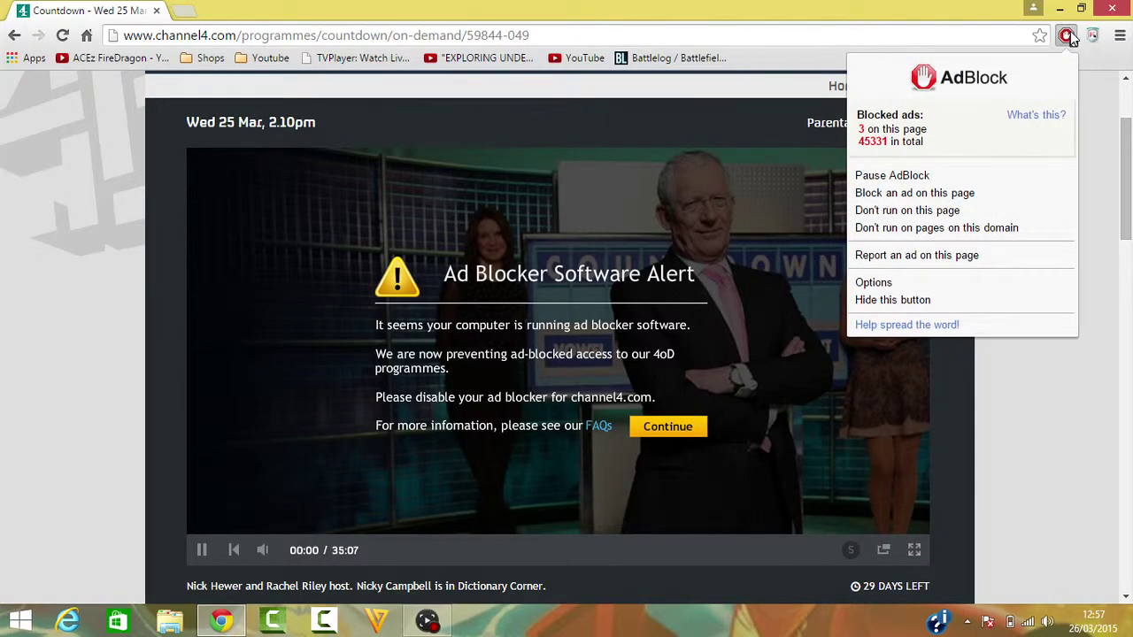
Pause AdBlock and continue past the ad blocker alert so the pre-roll advert plays.
{"action": "left_click", "coordinate": [989, 179]}
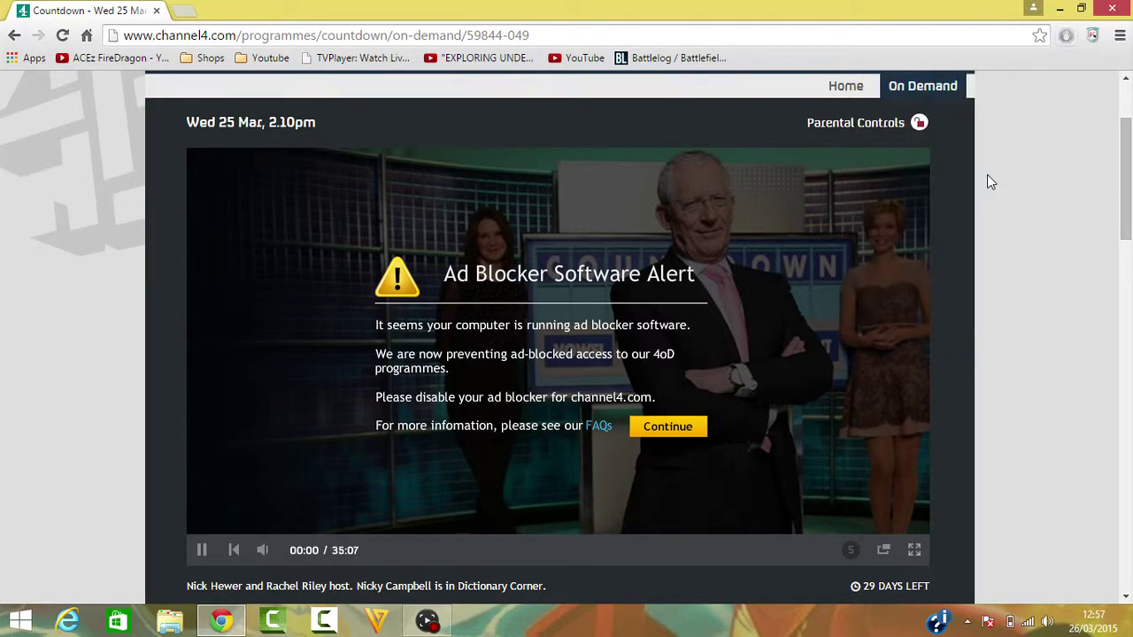
{"action": "left_click", "coordinate": [668, 427]}
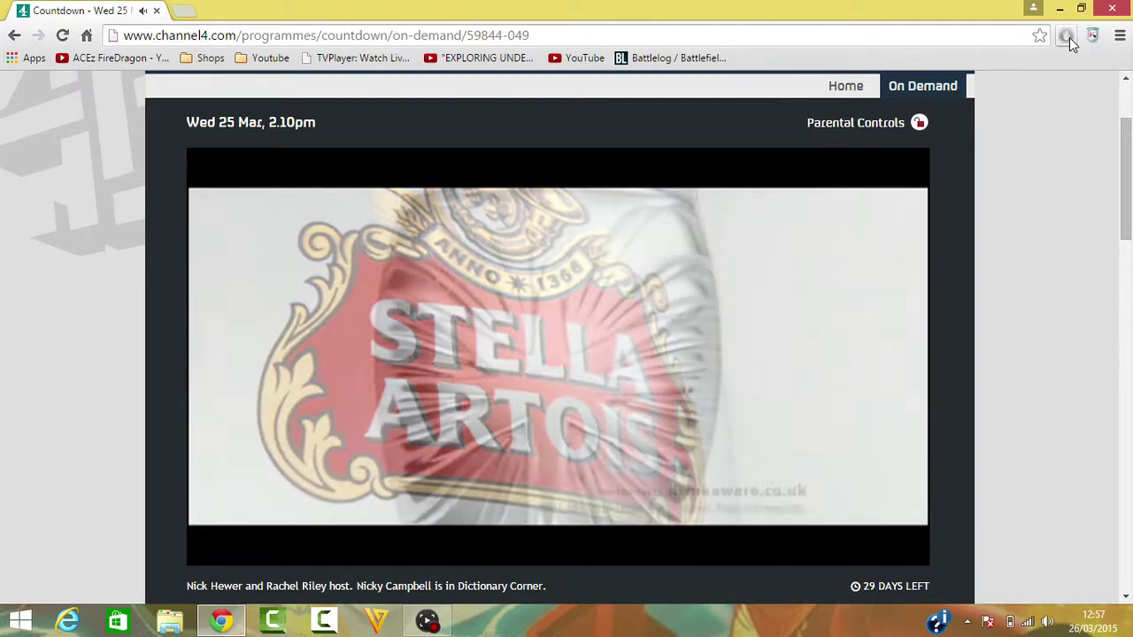
Unpause AdBlock and scroll the page while the advert finishes and Countdown starts.
{"action": "left_click", "coordinate": [1068, 39]}
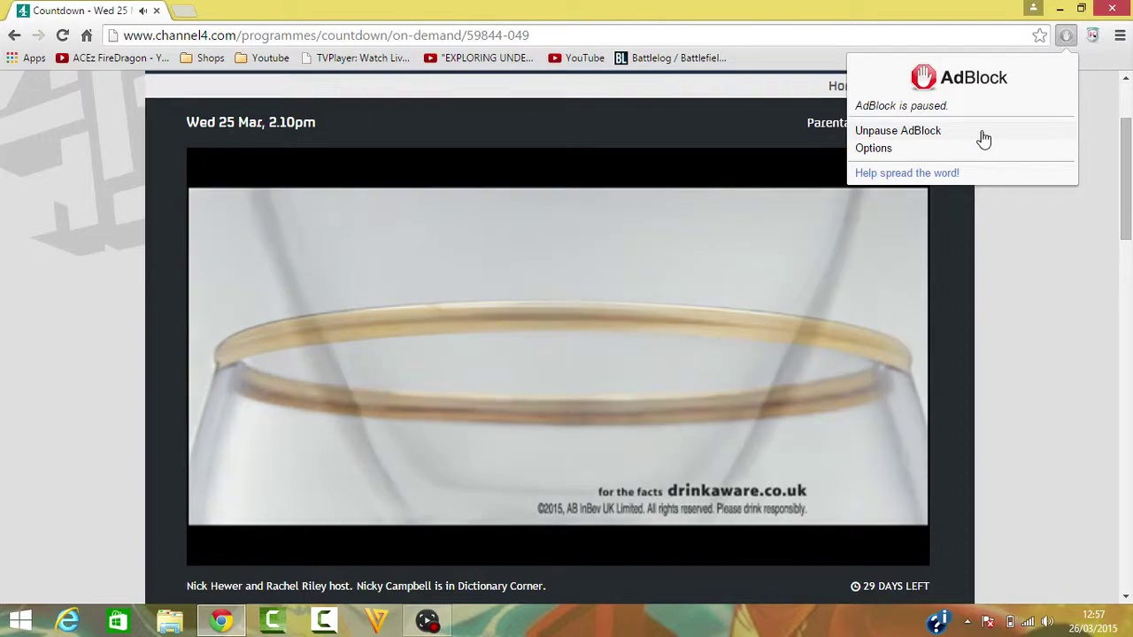
{"action": "left_click", "coordinate": [982, 139]}
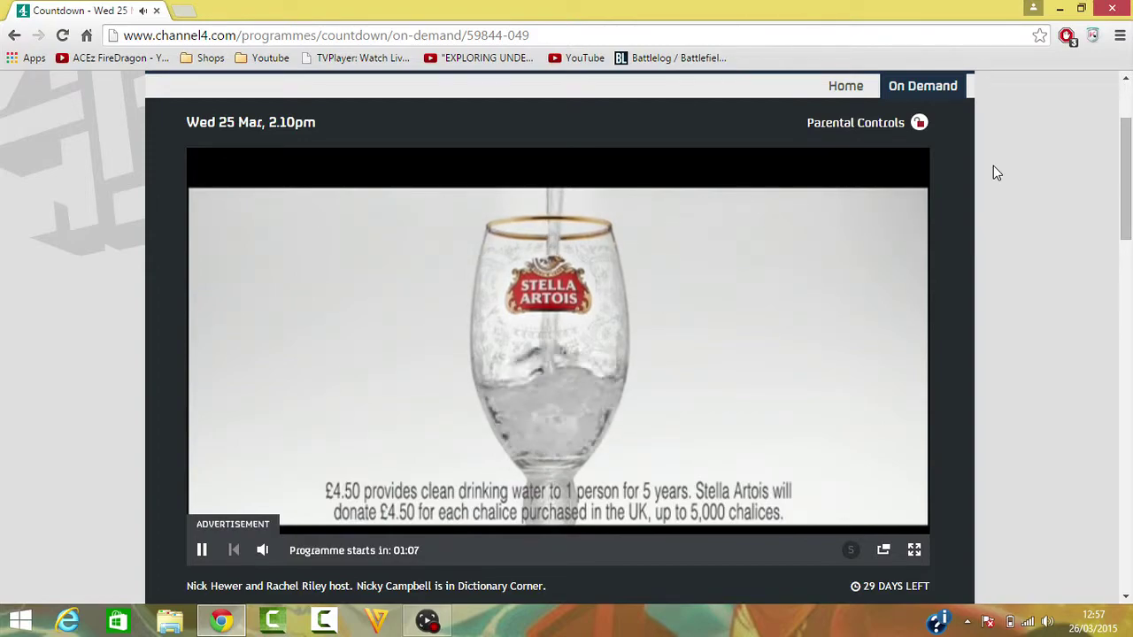
{"action": "mouse_move", "coordinate": [1126, 172]}
{"action": "left_mouse_down"}
{"action": "mouse_move", "coordinate": [1129, 396]}
{"action": "mouse_move", "coordinate": [1122, 314]}
{"action": "left_mouse_up"}
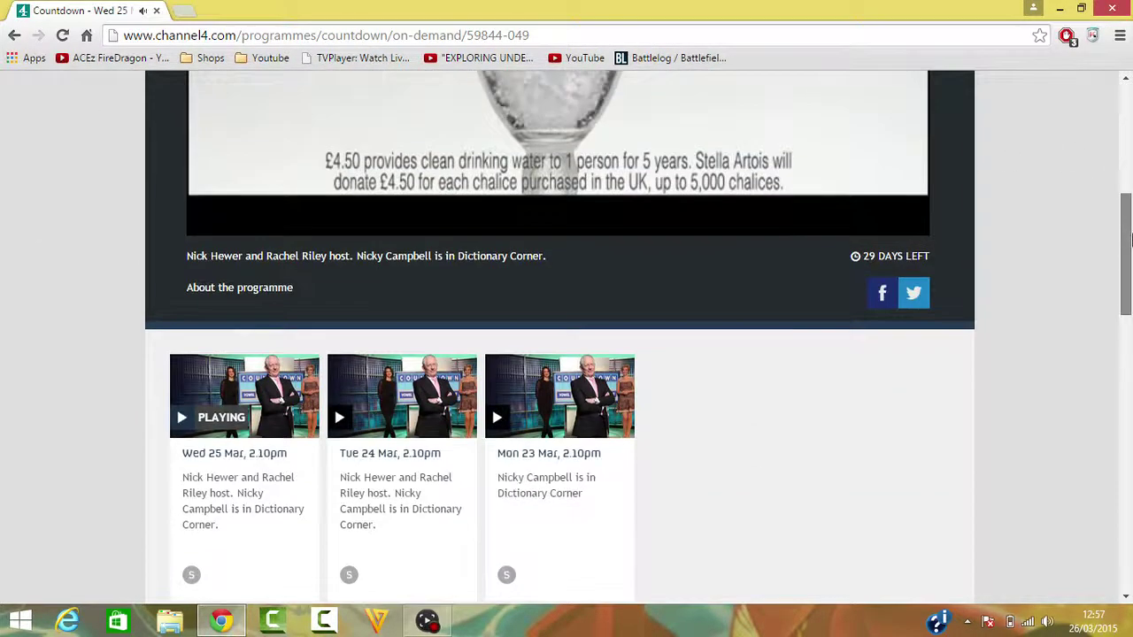
{"action": "scroll", "coordinate": [1122, 314], "scroll_direction": "down", "scroll_amount": 5}
{"action": "scroll", "coordinate": [1125, 320], "scroll_direction": "up", "scroll_amount": 4}
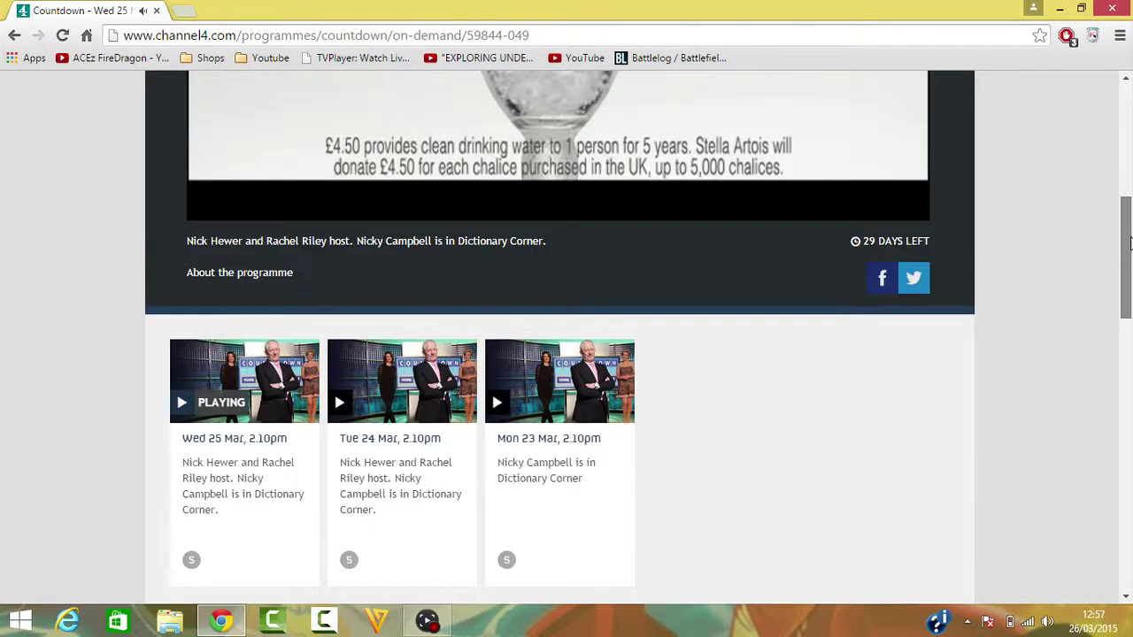
{"action": "scroll", "coordinate": [1129, 305], "scroll_direction": "down", "scroll_amount": 3}
{"action": "left_click_drag", "start_coordinate": [1129, 305], "coordinate": [1130, 256]}
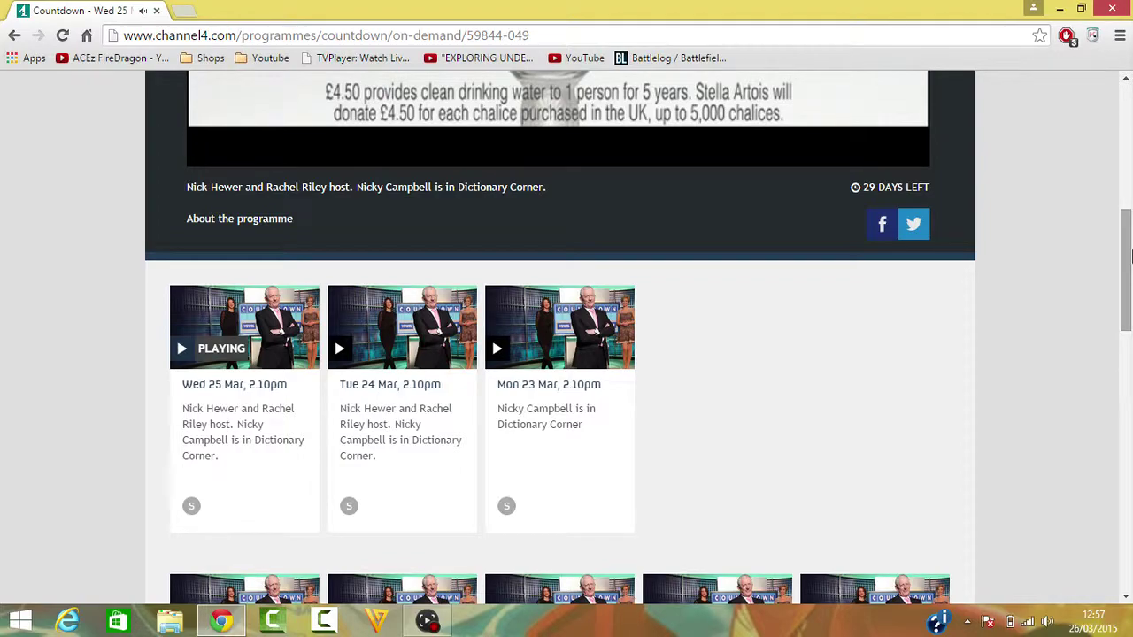
{"action": "left_click_drag", "start_coordinate": [1129, 257], "coordinate": [1130, 175]}
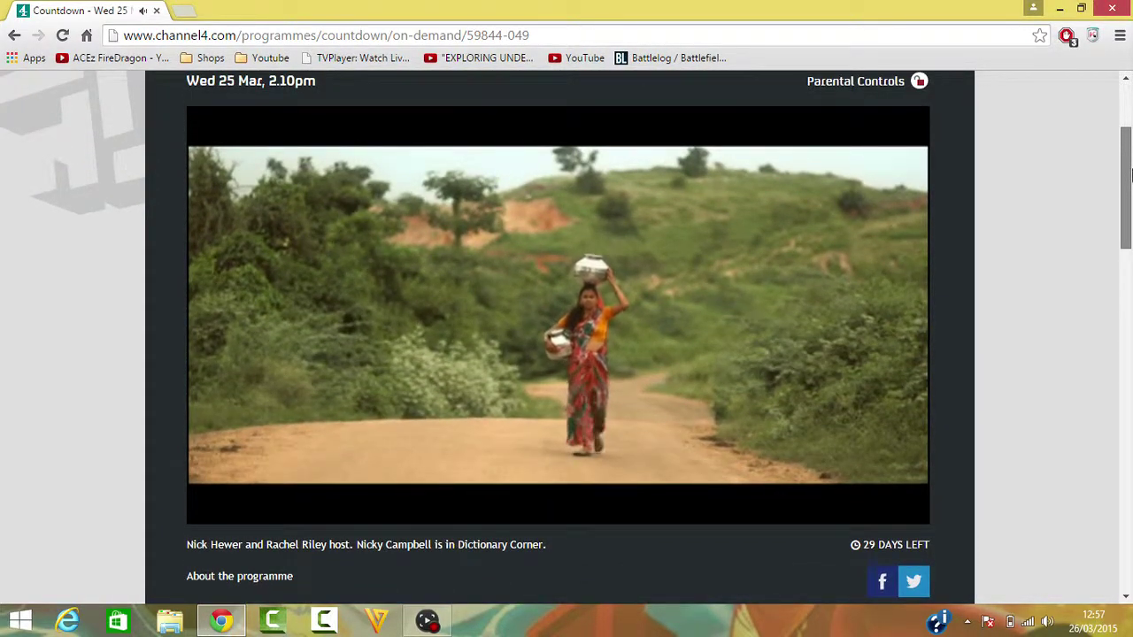
{"action": "mouse_move", "coordinate": [1130, 174]}
{"action": "left_mouse_down"}
{"action": "mouse_move", "coordinate": [1129, 228]}
{"action": "mouse_move", "coordinate": [1129, 164]}
{"action": "left_mouse_up"}
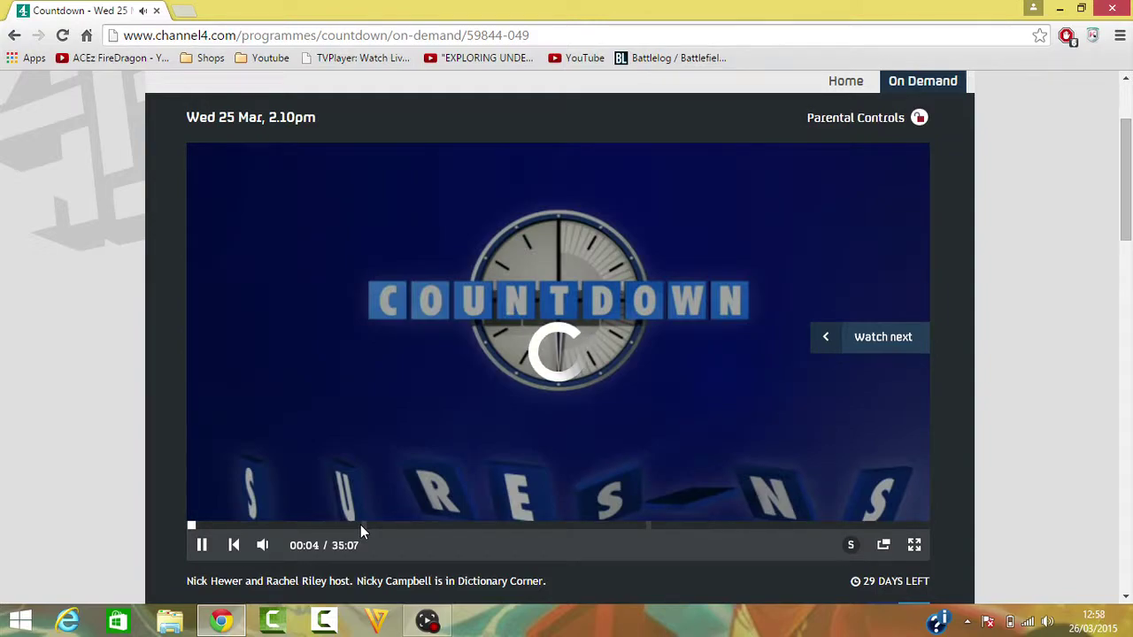
Seek the episode to about 8, then 21 minutes, and pause it at 21:59.
{"action": "left_click", "coordinate": [360, 525]}
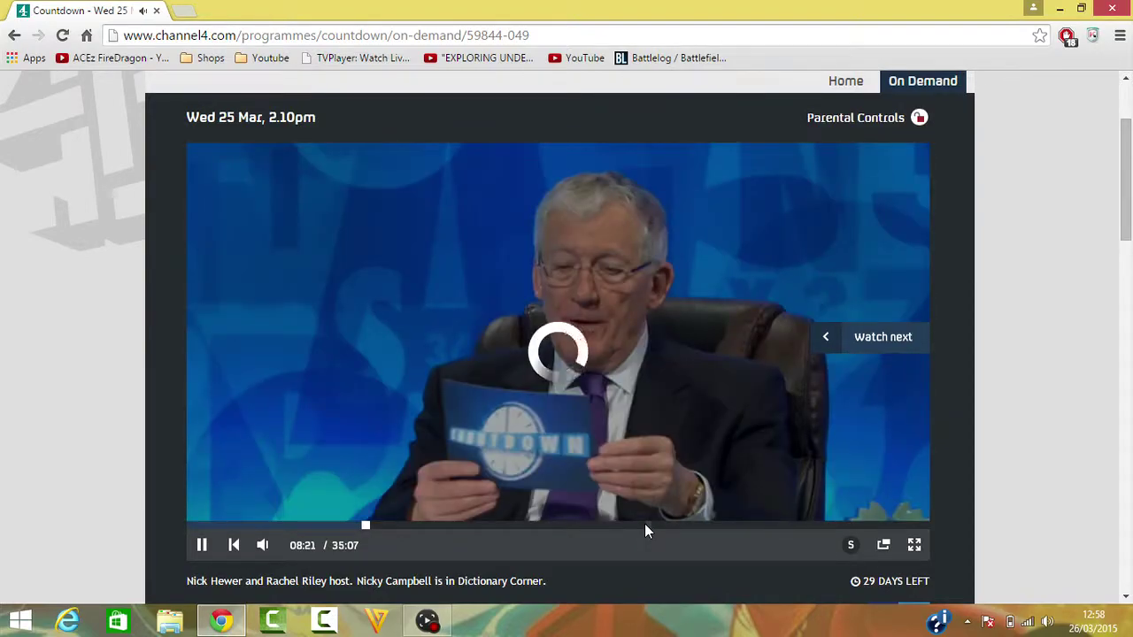
{"action": "left_click", "coordinate": [645, 526]}
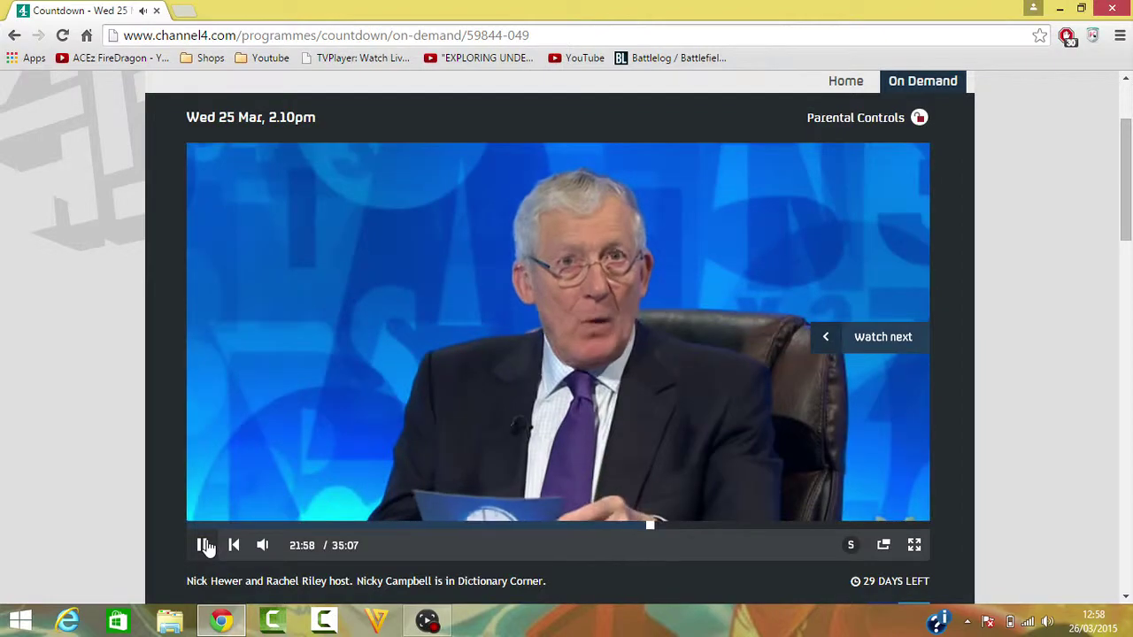
{"action": "left_click", "coordinate": [204, 545]}
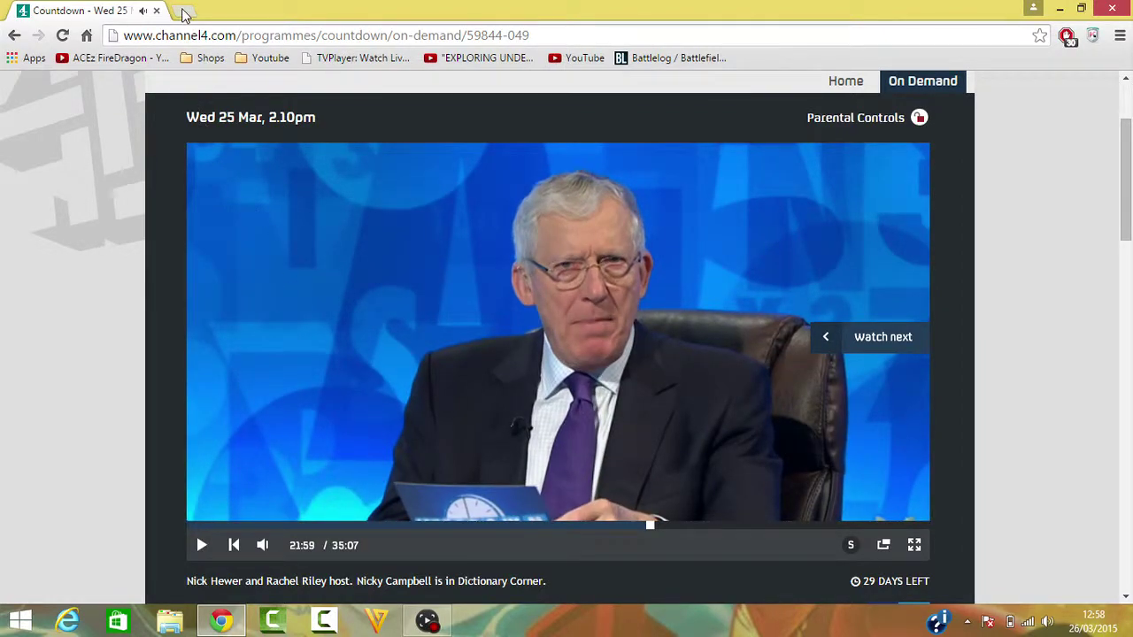